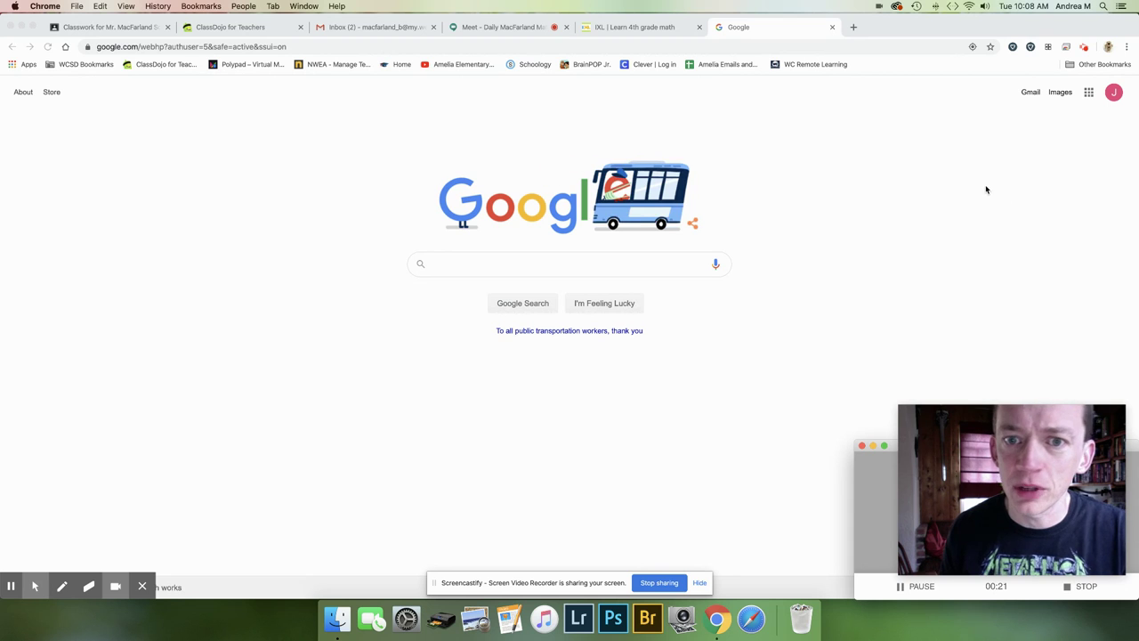
Step: Bring Chrome to the front and show the Google apps list on the Google Search page
{"action": "left_click", "coordinate": [879, 181]}
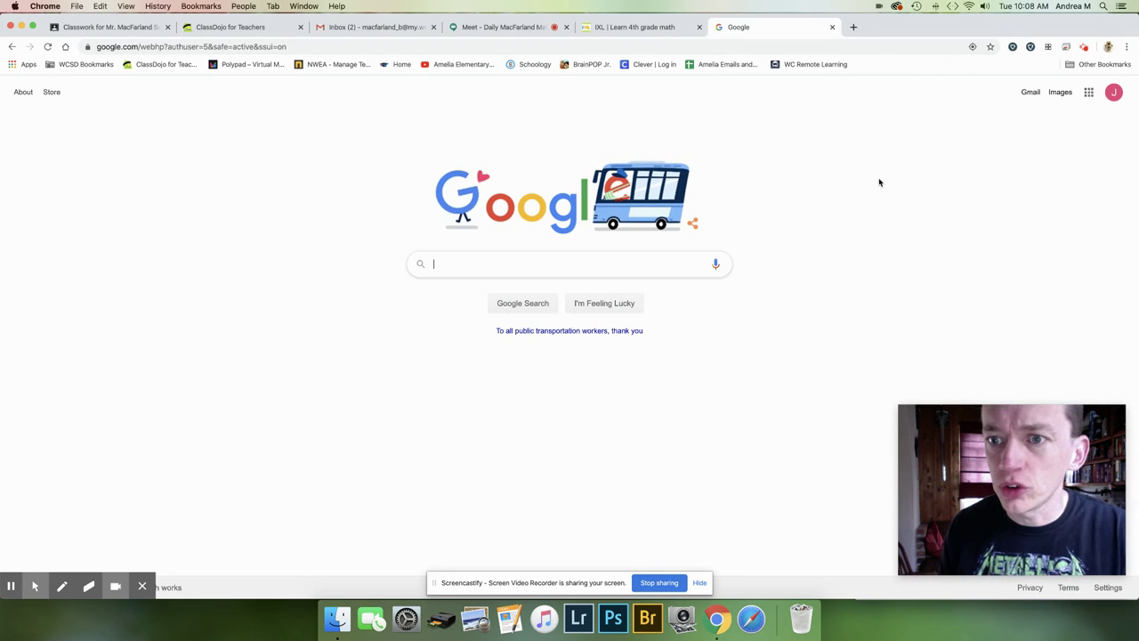
{"action": "left_click", "coordinate": [1088, 92]}
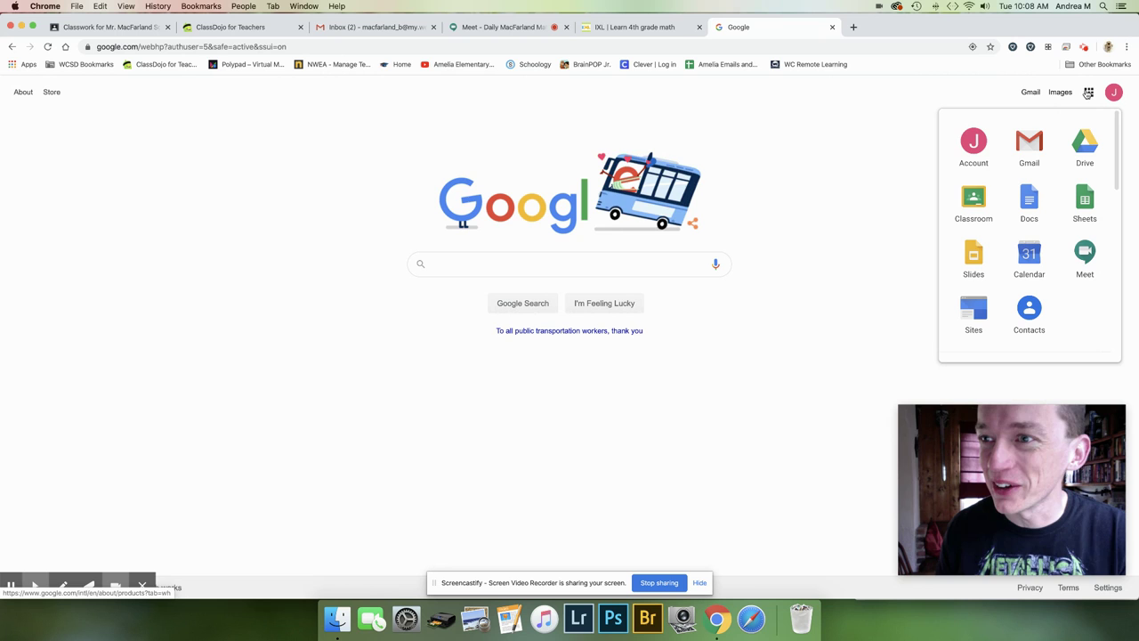
Step: Launch Google Classroom from the Google apps panel to see the enrolled class cards
{"action": "left_click", "coordinate": [976, 207]}
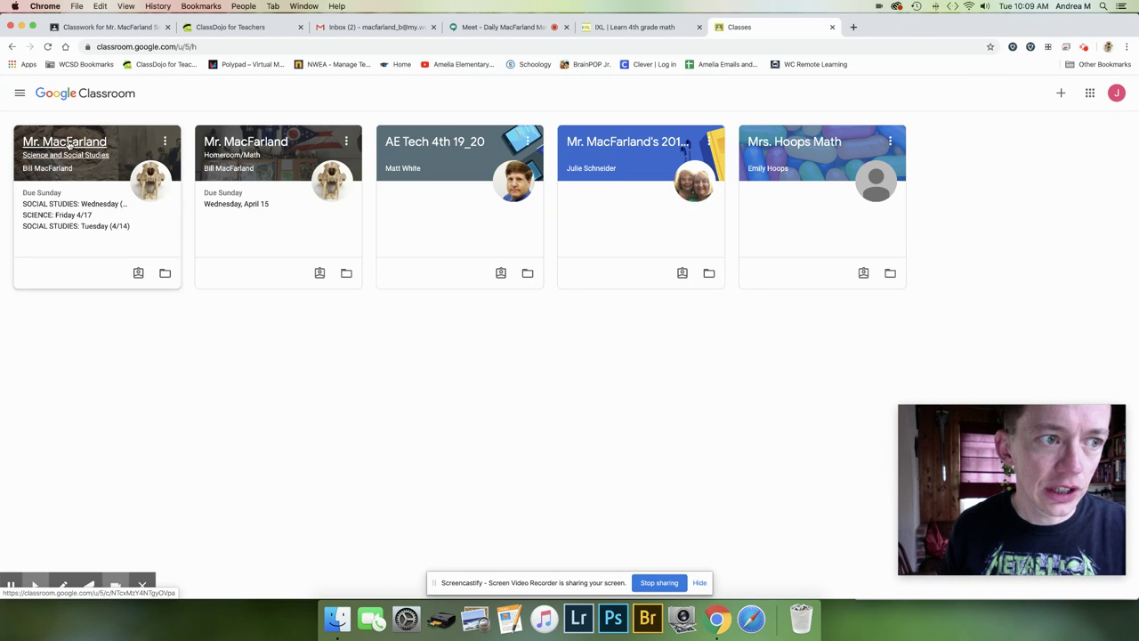
Step: Expand SOCIAL STUDIES: Tuesday (4/14) in the Science and Social Studies class's Classwork
{"action": "left_click", "coordinate": [68, 143]}
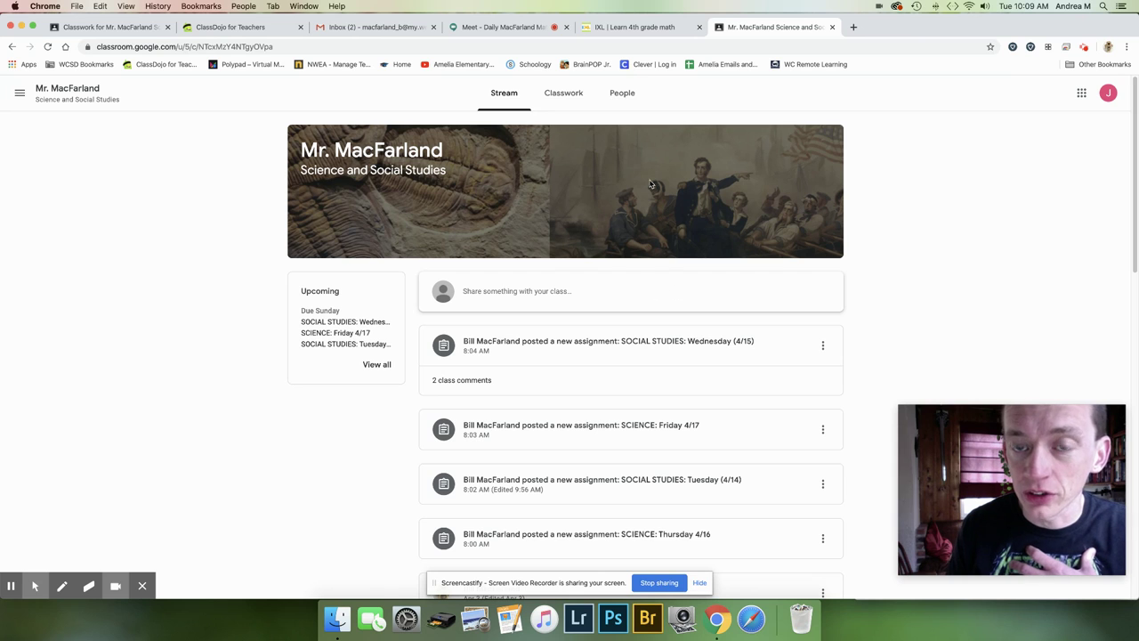
{"action": "left_click", "coordinate": [569, 94]}
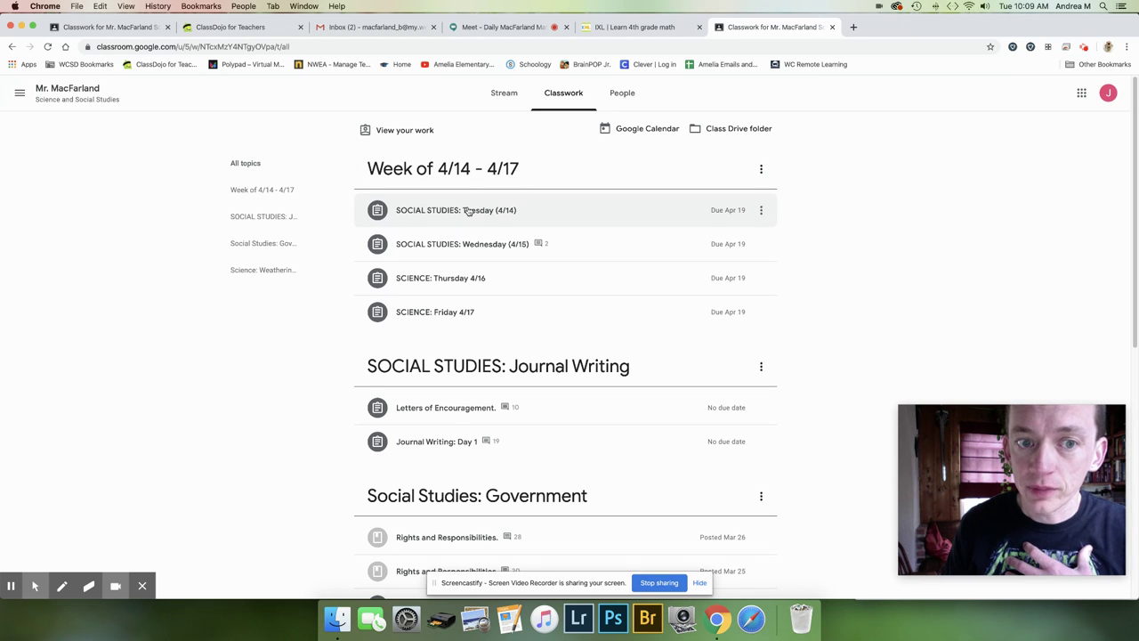
{"action": "left_click", "coordinate": [507, 211]}
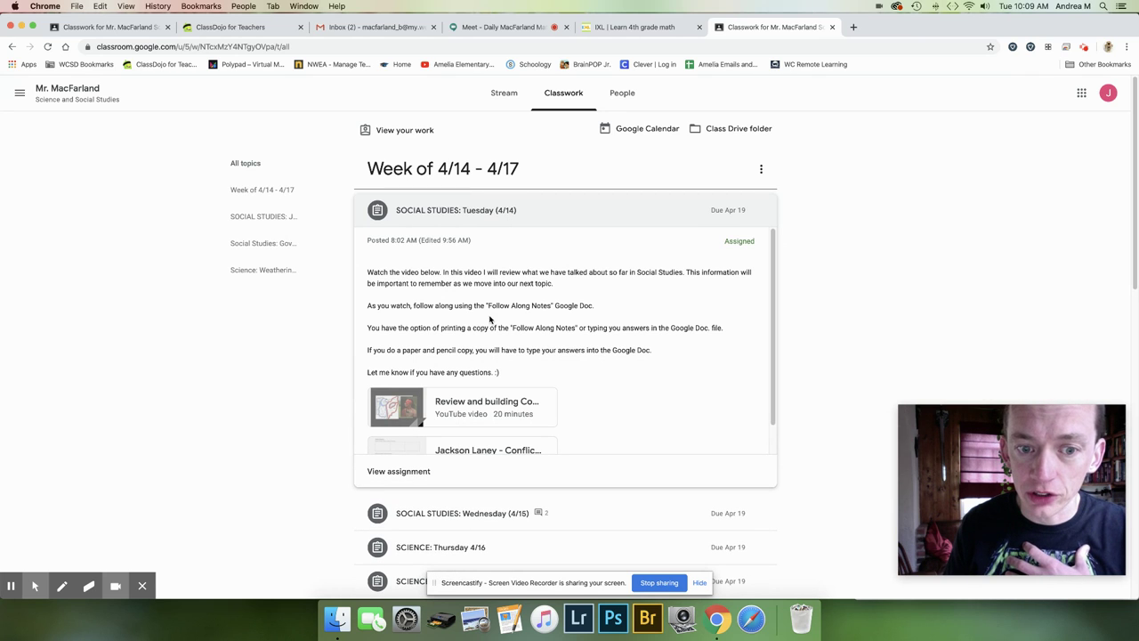
Step: Open the Tuesday (4/14) assignment page and its attached Conflict in Ohio: Follow along notes doc
{"action": "left_click", "coordinate": [411, 472]}
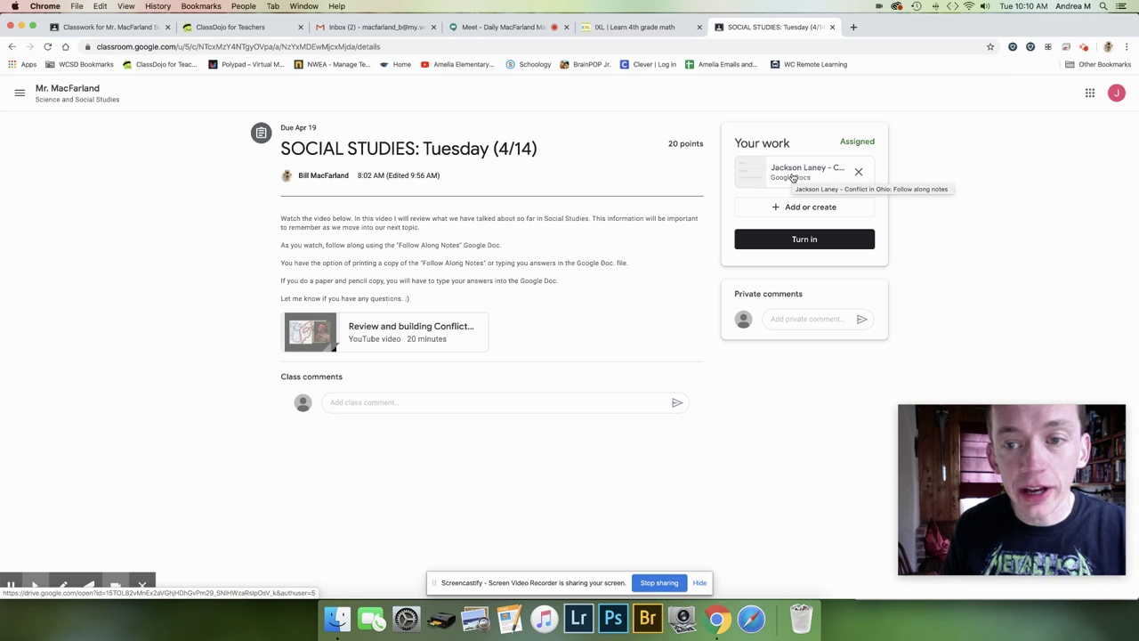
{"action": "left_click", "coordinate": [792, 178]}
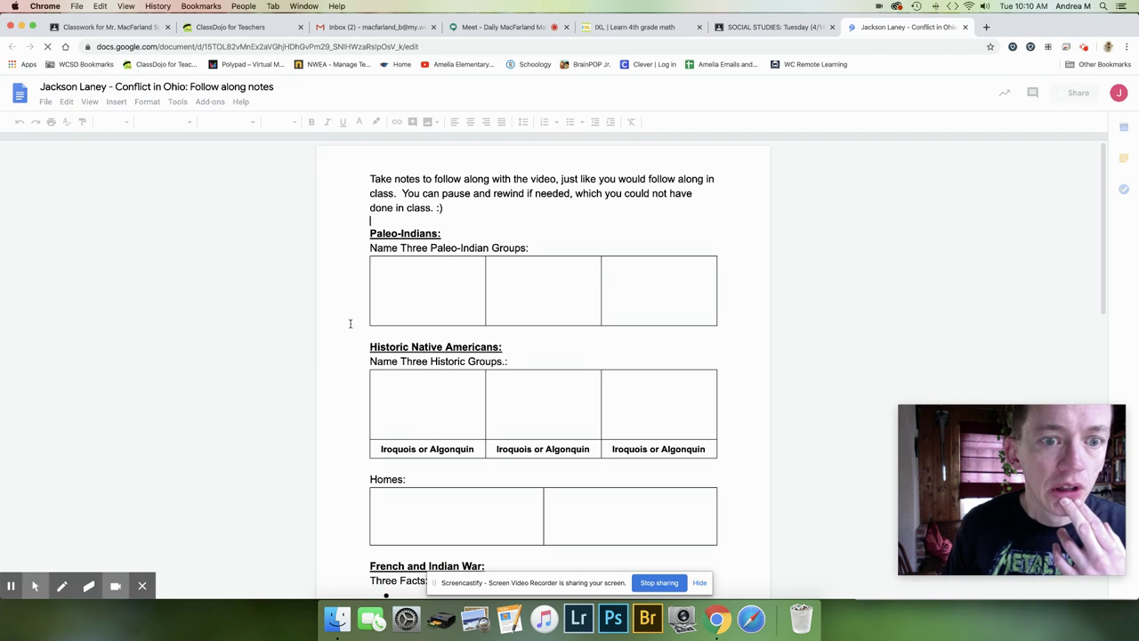
Step: Add a new line with a sample word in the first Paleo-Indian cell, then erase it
{"action": "left_click", "coordinate": [406, 278]}
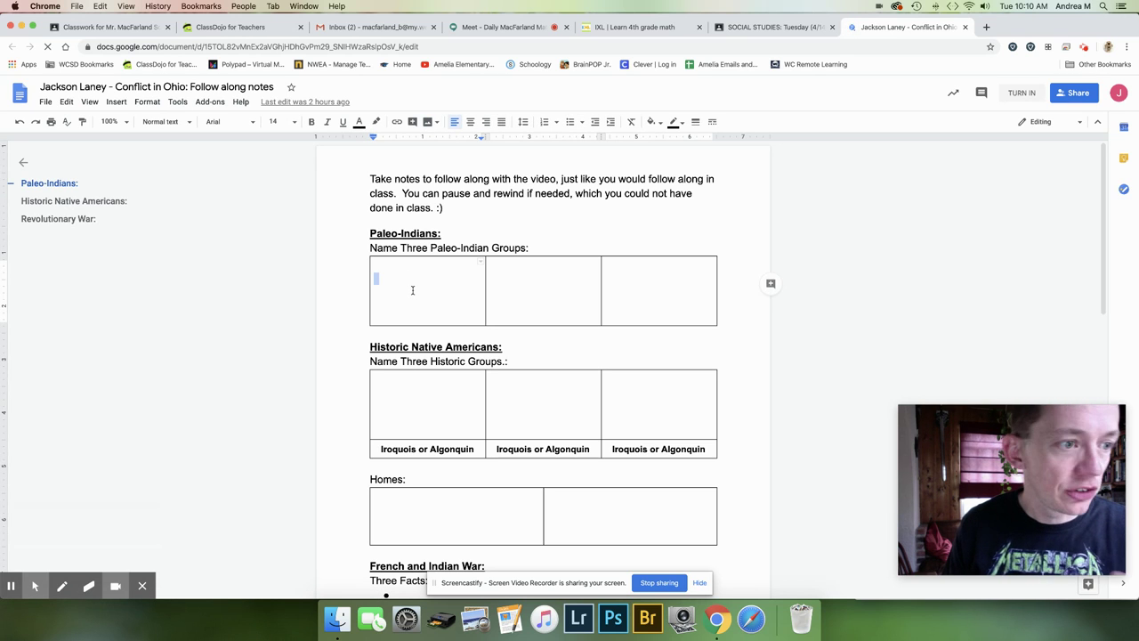
{"action": "key", "text": "Return"}
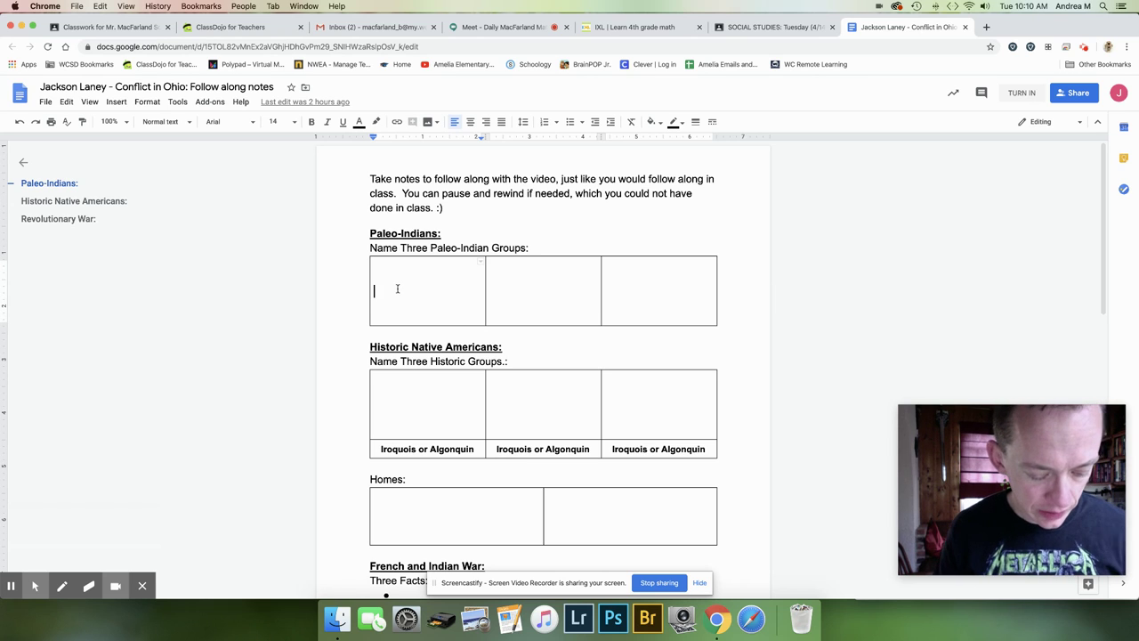
{"action": "type", "text": "Type"}
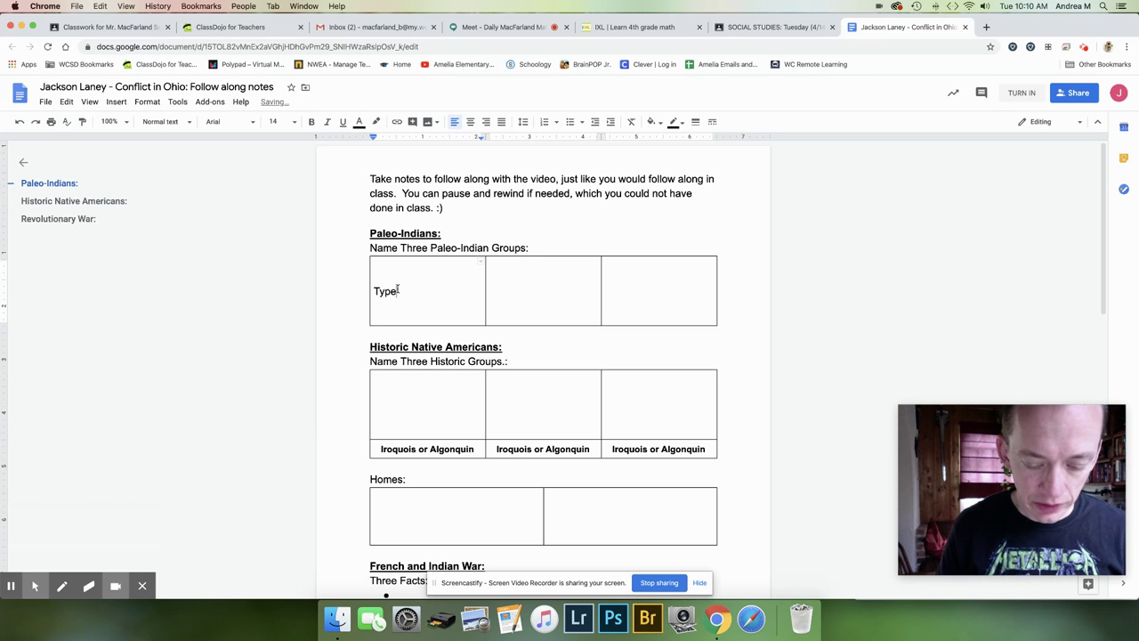
{"action": "key", "text": "BackSpace"}
{"action": "key", "text": "BackSpace"}
{"action": "key", "text": "BackSpace"}
{"action": "key", "text": "BackSpace"}
Step: Check Share settings, jump to Paleo-Indians via the outline, then close the notes tab
{"action": "left_click", "coordinate": [1078, 93]}
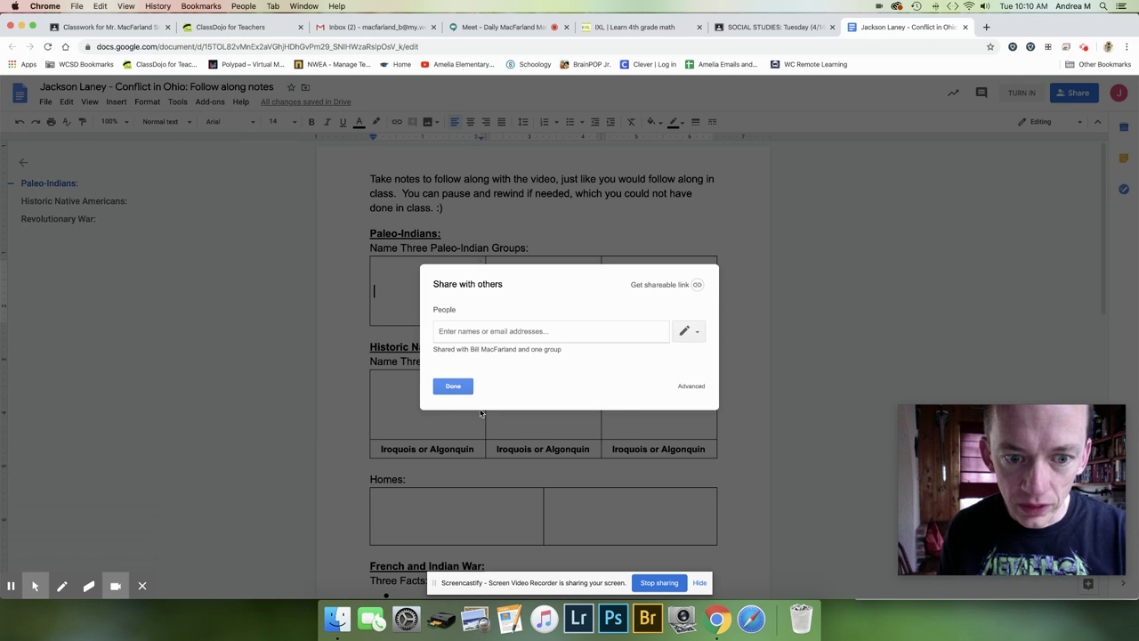
{"action": "left_click", "coordinate": [458, 389]}
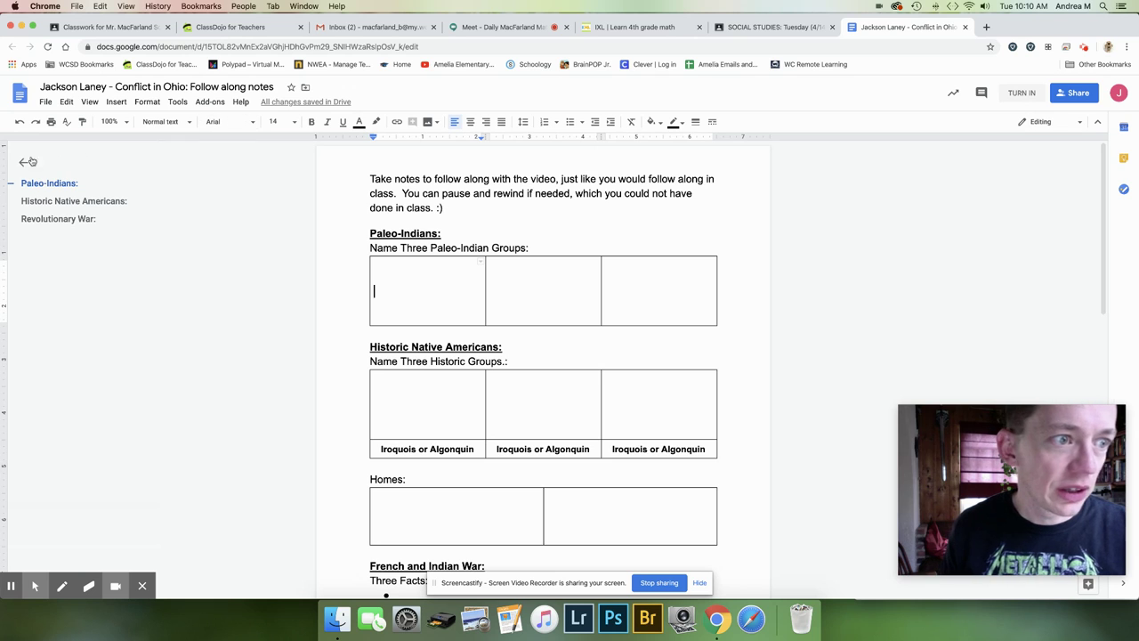
{"action": "left_click", "coordinate": [44, 185]}
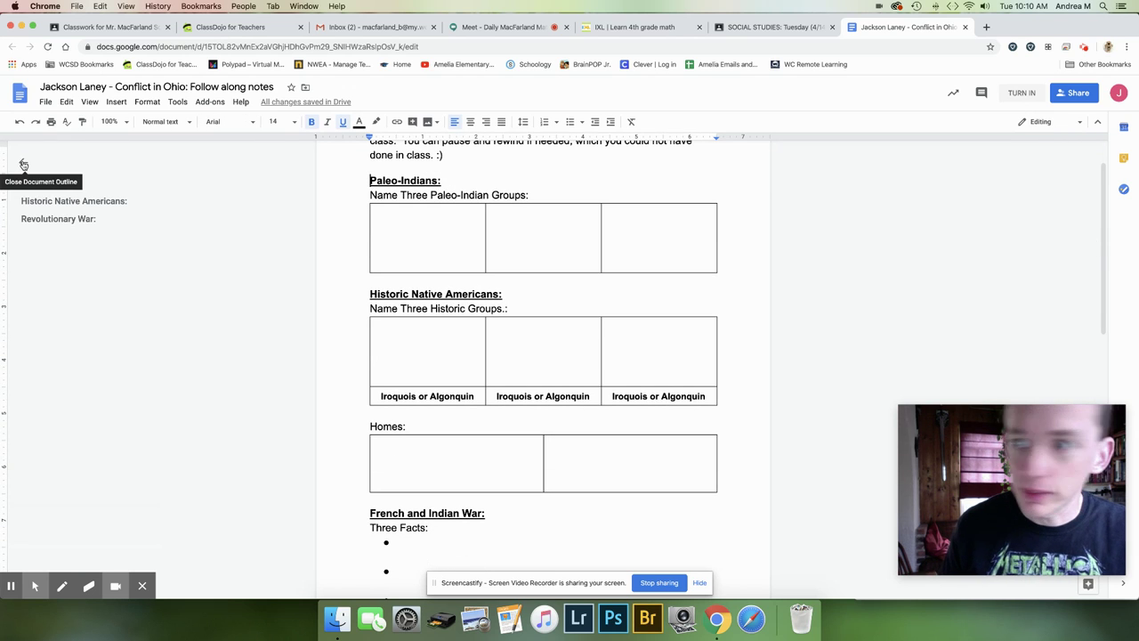
{"action": "left_click", "coordinate": [24, 163]}
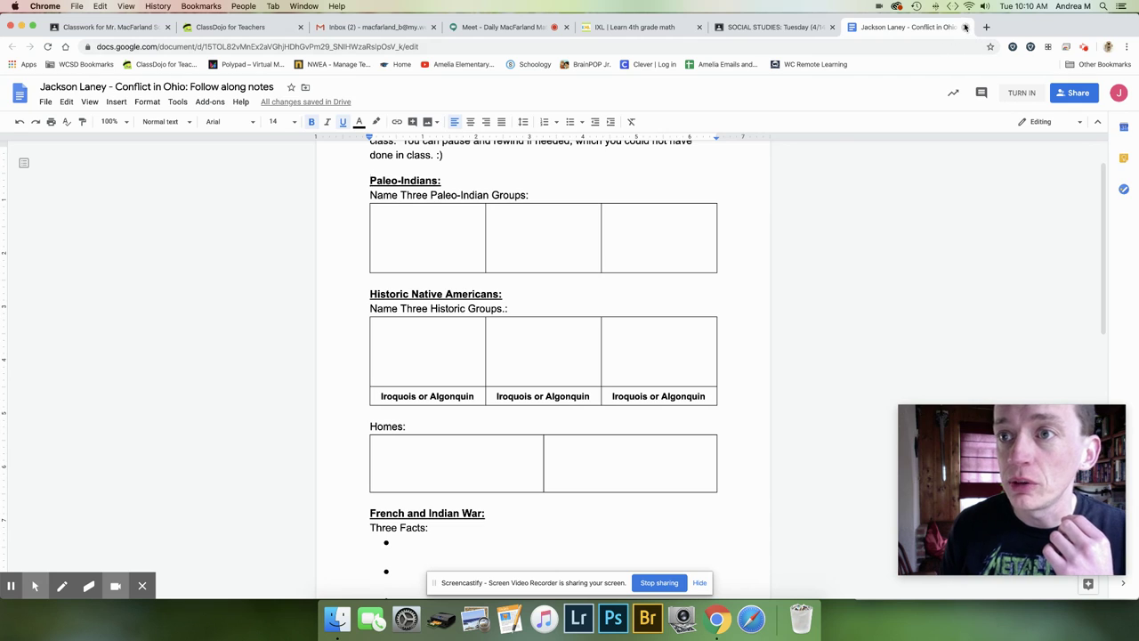
{"action": "left_click", "coordinate": [965, 27]}
Step: Return to the Classroom home page and show your work for the Science and Social Studies class
{"action": "left_click", "coordinate": [1089, 93]}
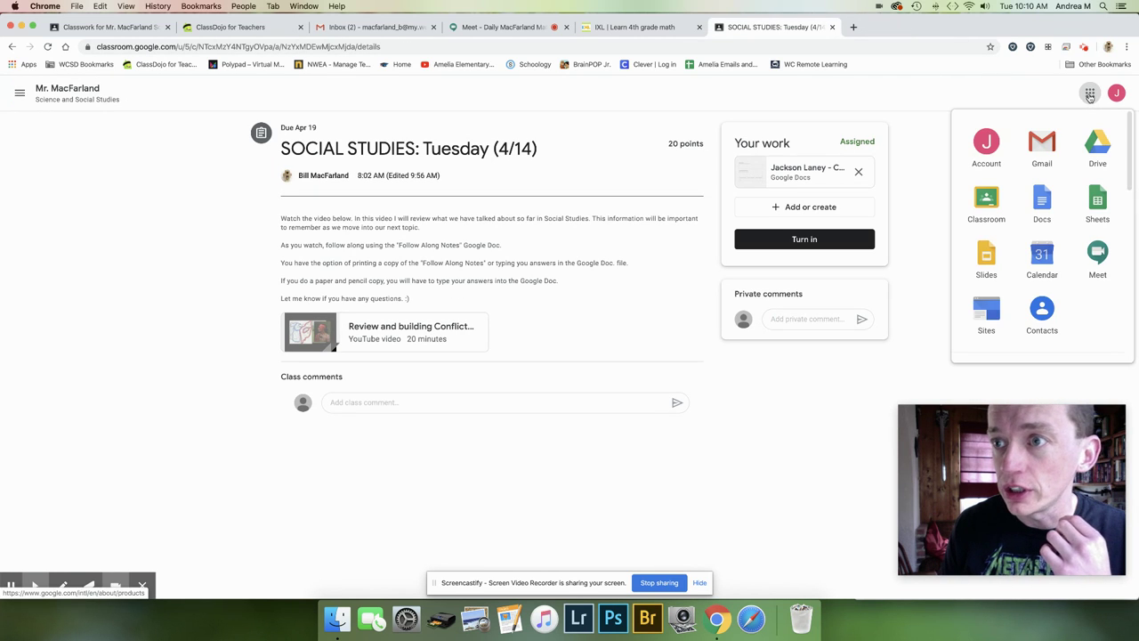
{"action": "left_click", "coordinate": [991, 204]}
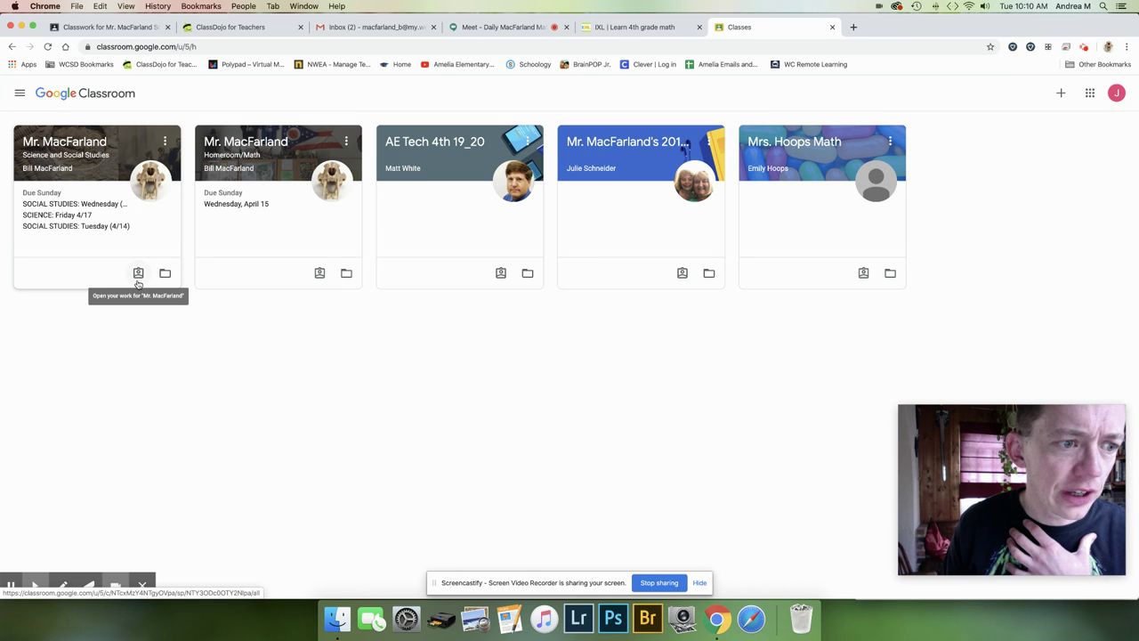
{"action": "left_click", "coordinate": [138, 273]}
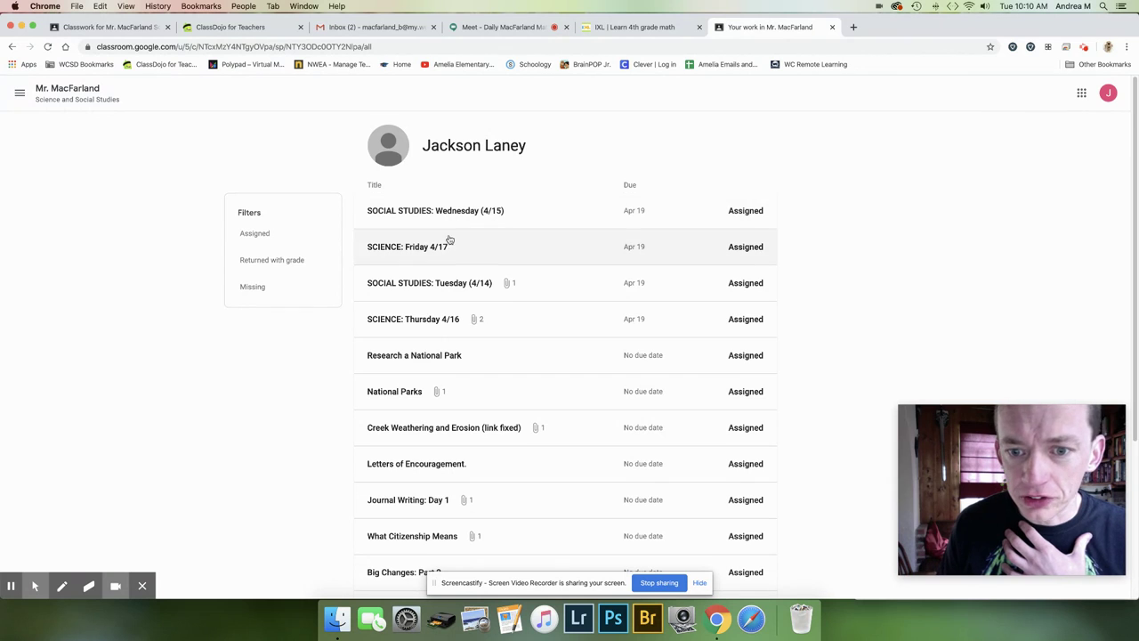
Step: Open the full details of SOCIAL STUDIES: Tuesday (4/14) from the student's work list
{"action": "scroll", "coordinate": [457, 289], "scroll_direction": "down", "scroll_amount": 3}
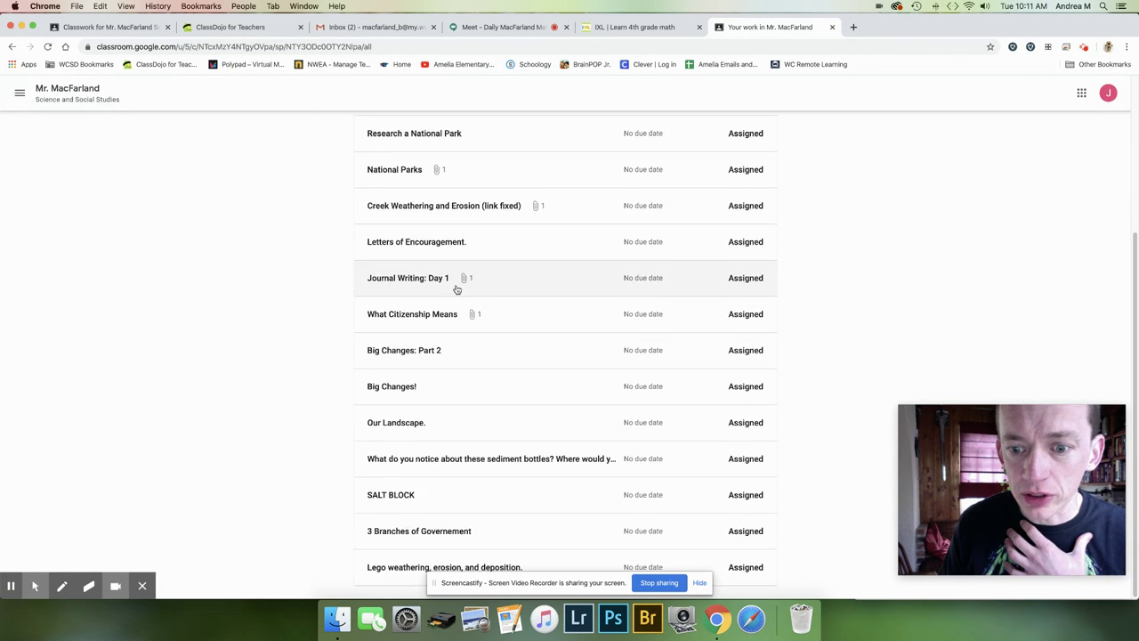
{"action": "scroll", "coordinate": [457, 290], "scroll_direction": "up", "scroll_amount": 3}
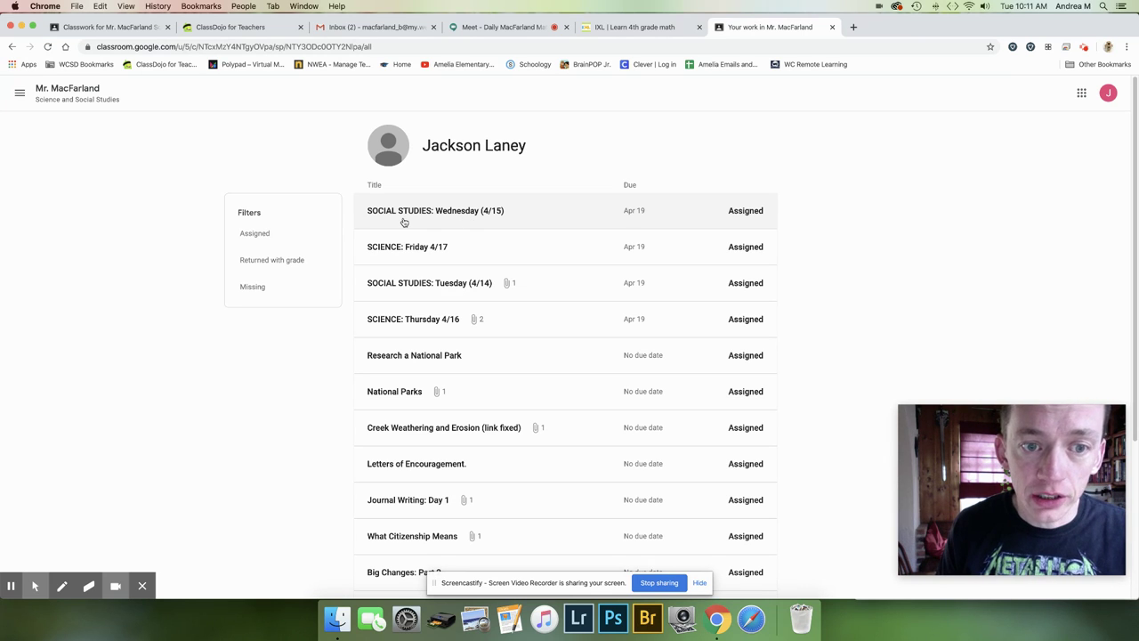
{"action": "left_click", "coordinate": [432, 283]}
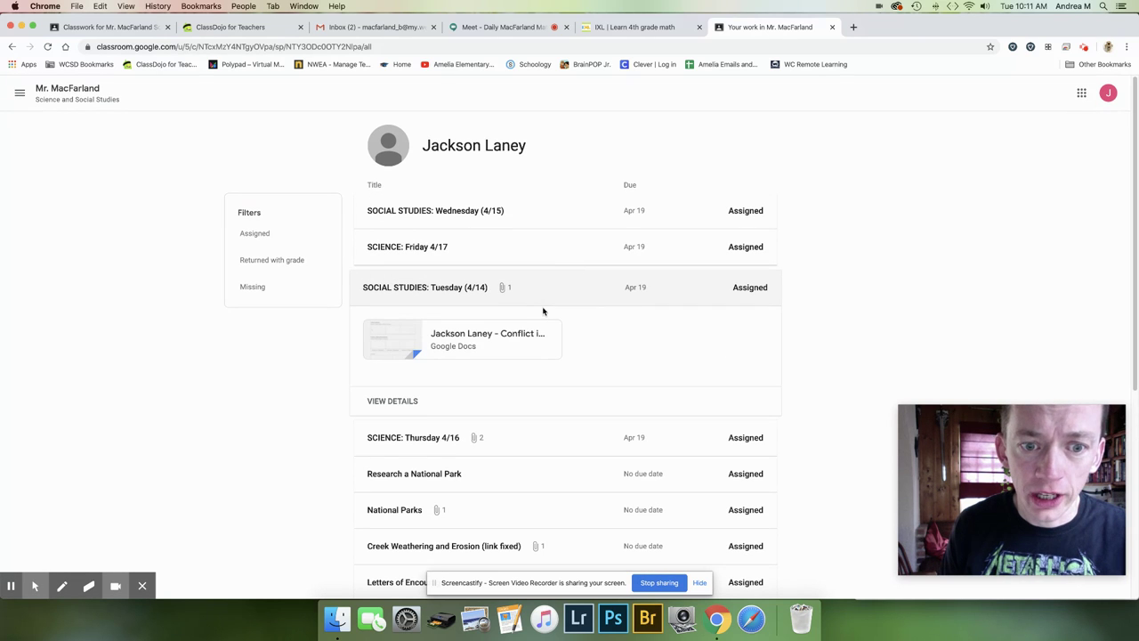
{"action": "left_click", "coordinate": [392, 401]}
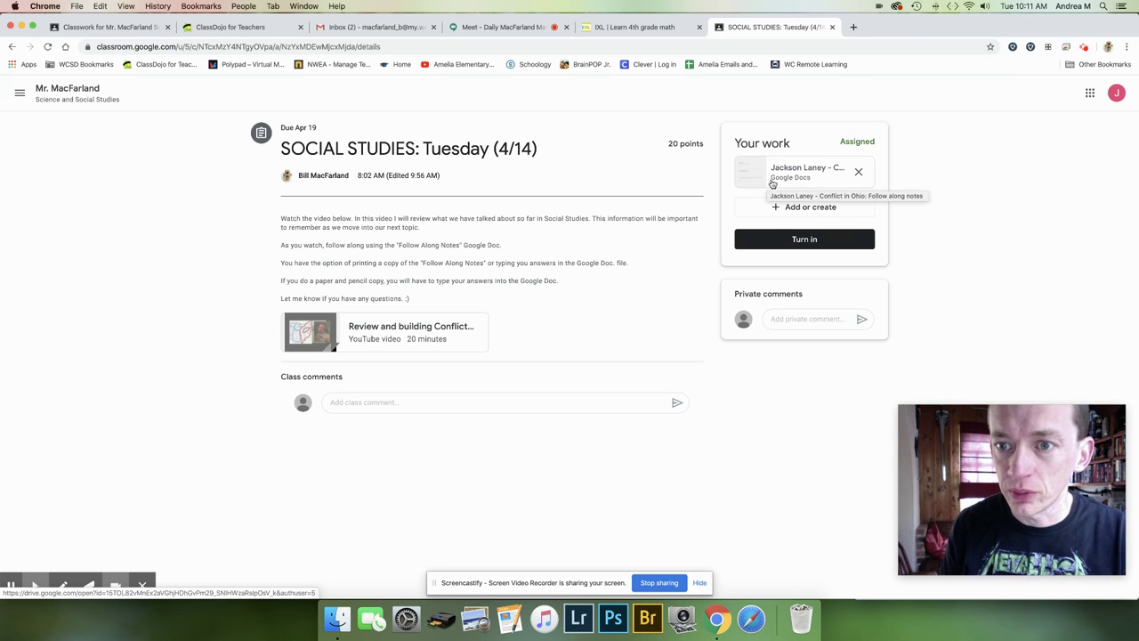
Step: Reopen the Follow along notes doc in the first Paleo-Indians cell, with TURN IN shown top right
{"action": "left_click", "coordinate": [786, 173]}
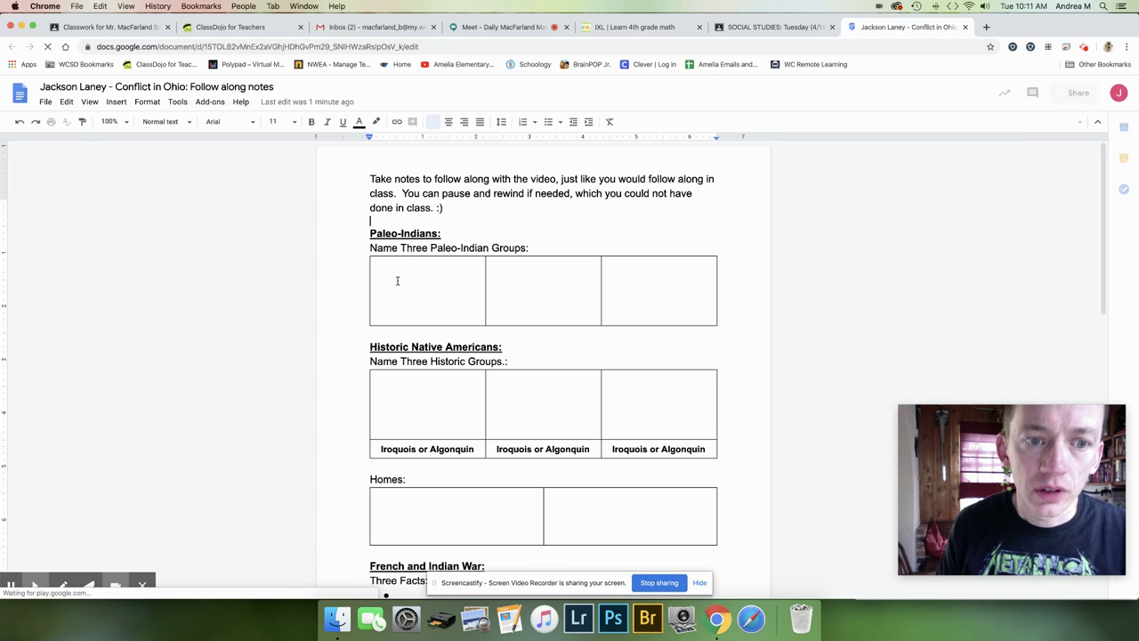
{"action": "left_click", "coordinate": [391, 280]}
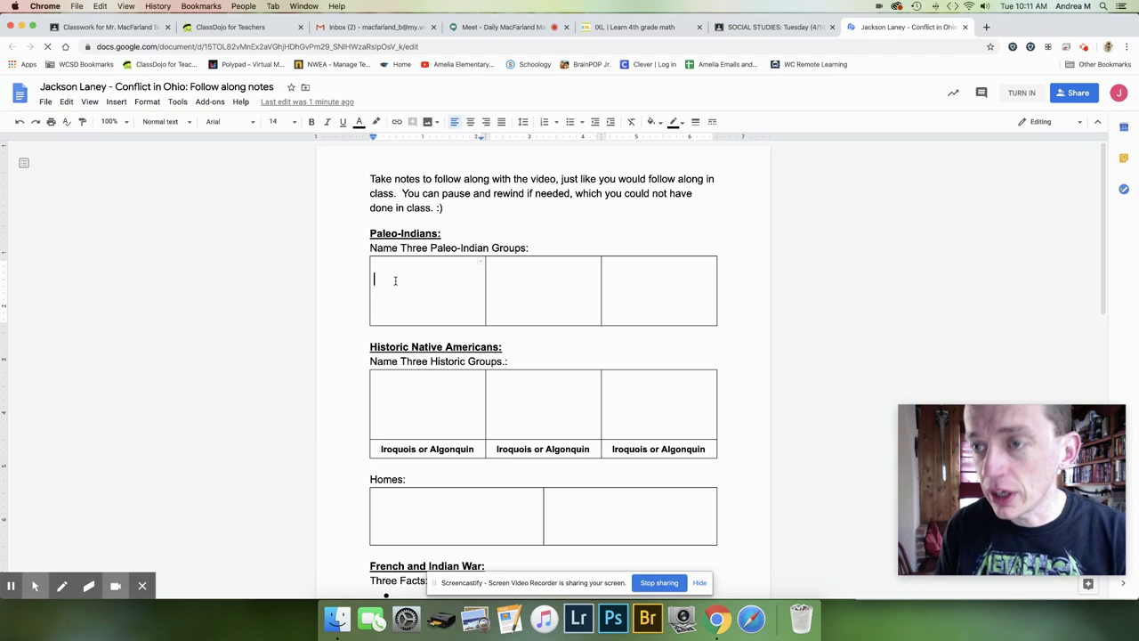
{"action": "mouse_move", "coordinate": [35, 585]}
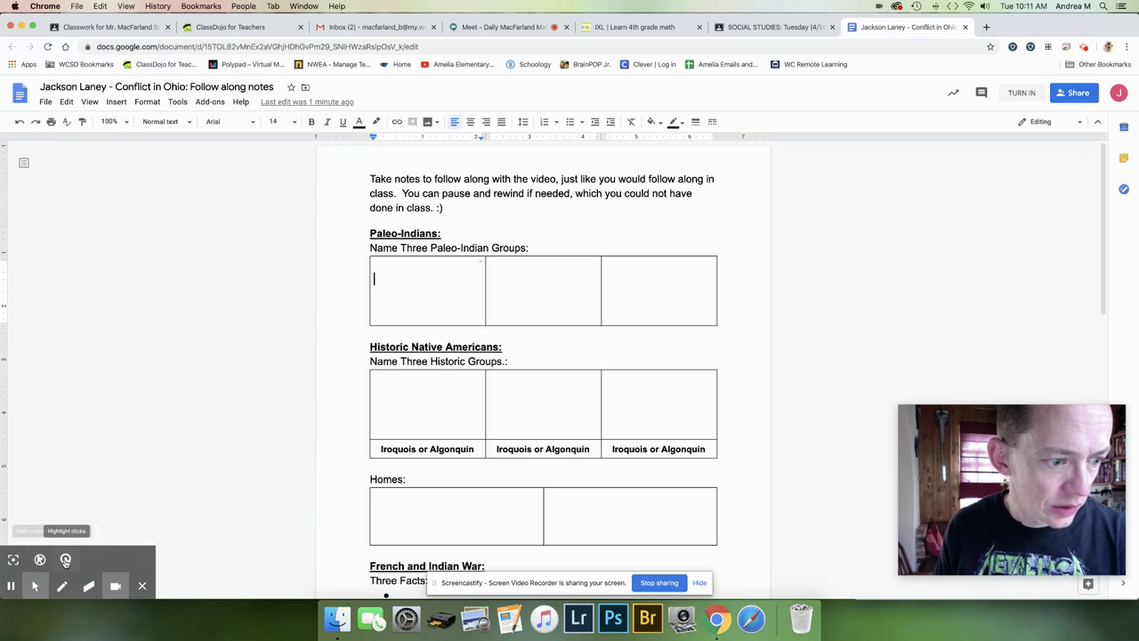
{"action": "left_click", "coordinate": [1019, 107]}
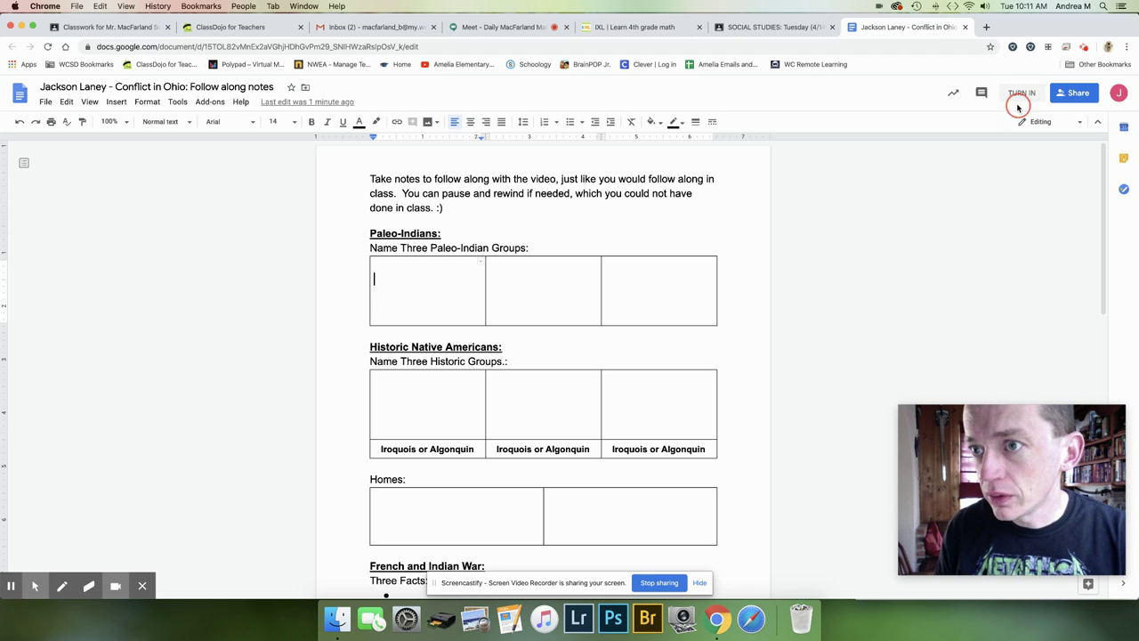